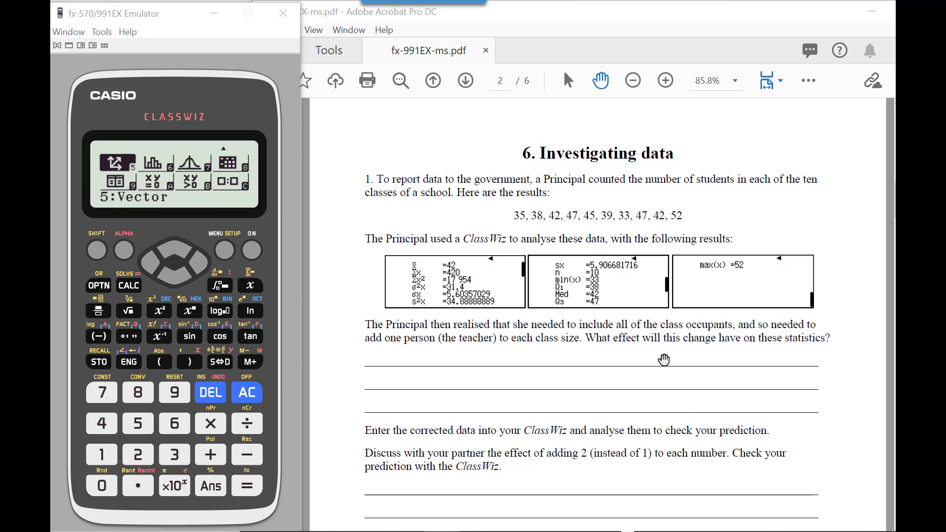
scroll(698, 388, "down", 1)
scroll(698, 388, "down", 1)
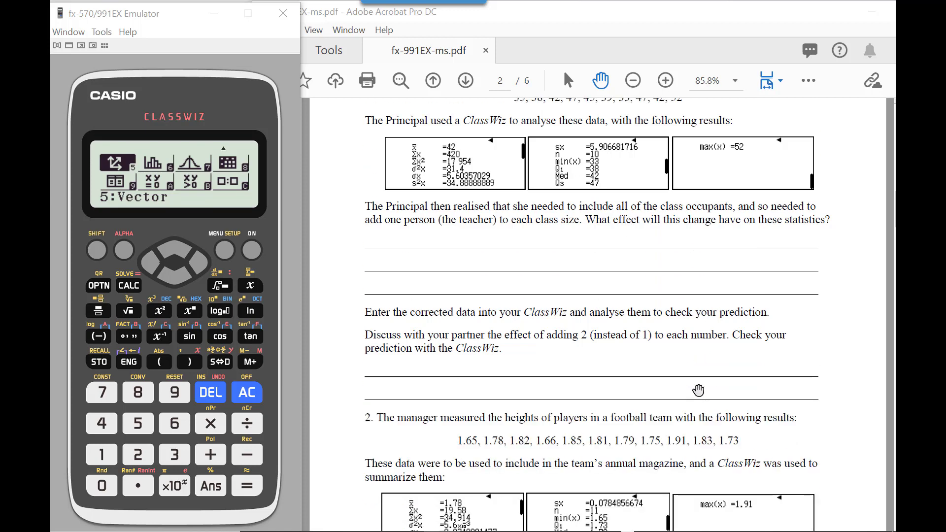
scroll(699, 388, "down", 1)
scroll(699, 389, "up", 1)
scroll(699, 390, "up", 1)
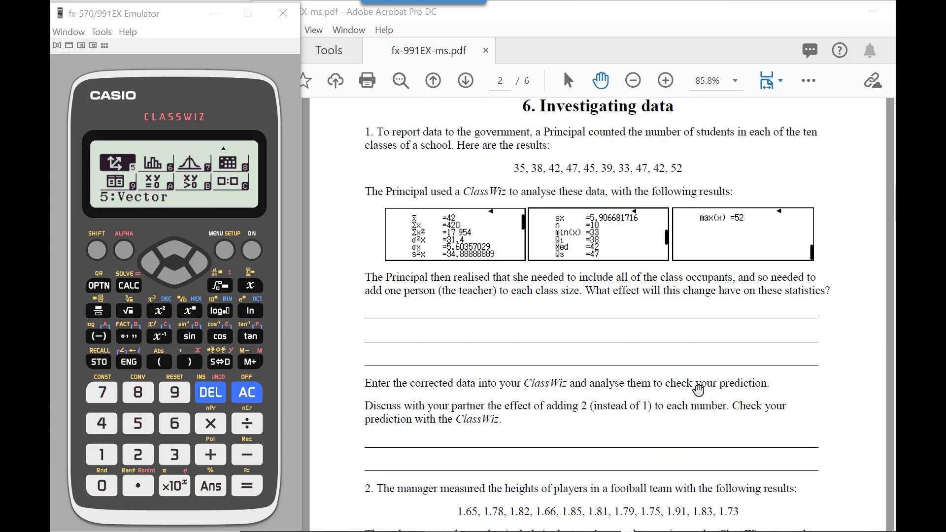
scroll(699, 390, "down", 1)
scroll(698, 390, "down", 1)
scroll(698, 390, "down", 1)
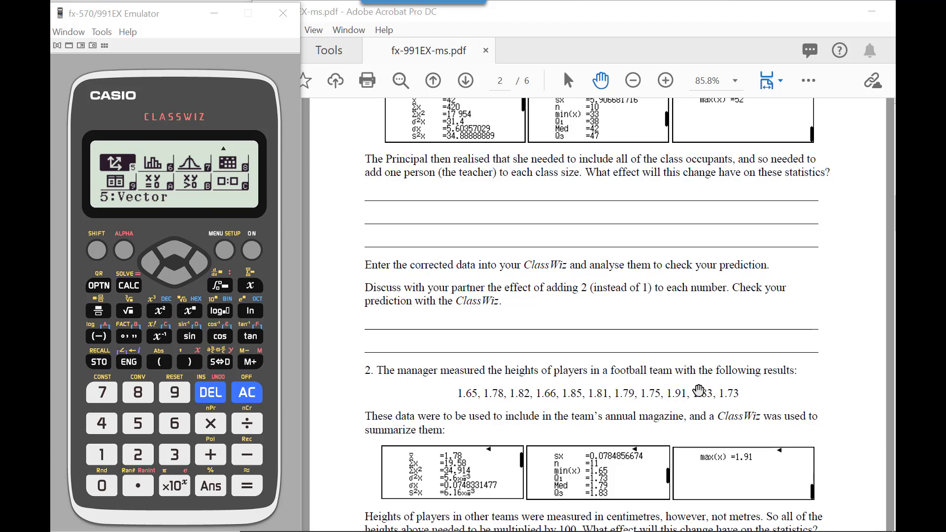
scroll(700, 390, "down", 2)
scroll(700, 391, "up", 4)
scroll(699, 391, "up", 2)
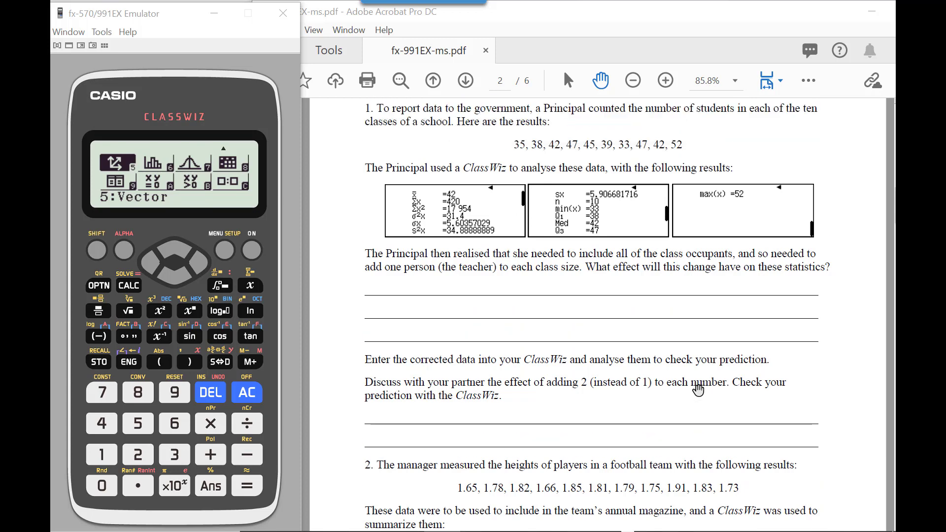
scroll(700, 390, "down", 4)
scroll(700, 391, "down", 4)
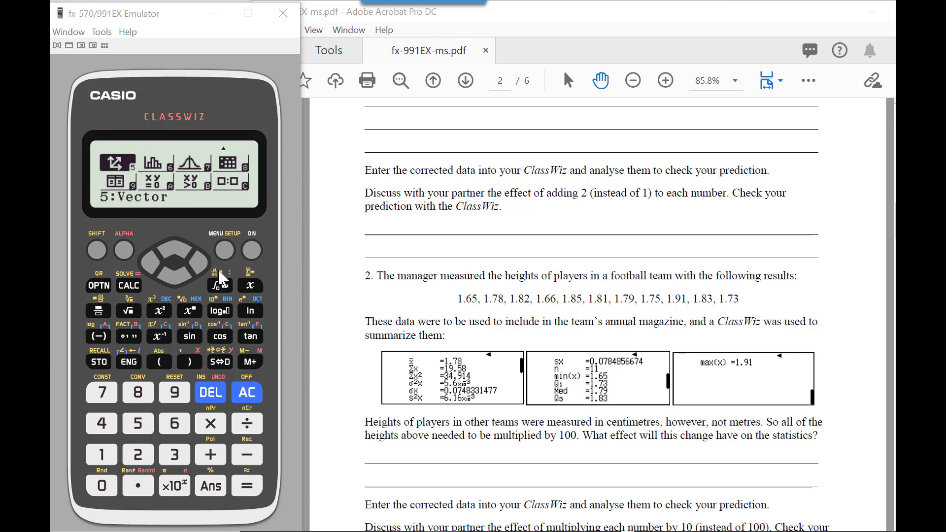
Select 6:Statistics in the mode menu and choose 1:1-Variable to open the empty data table.
left_click(179, 245)
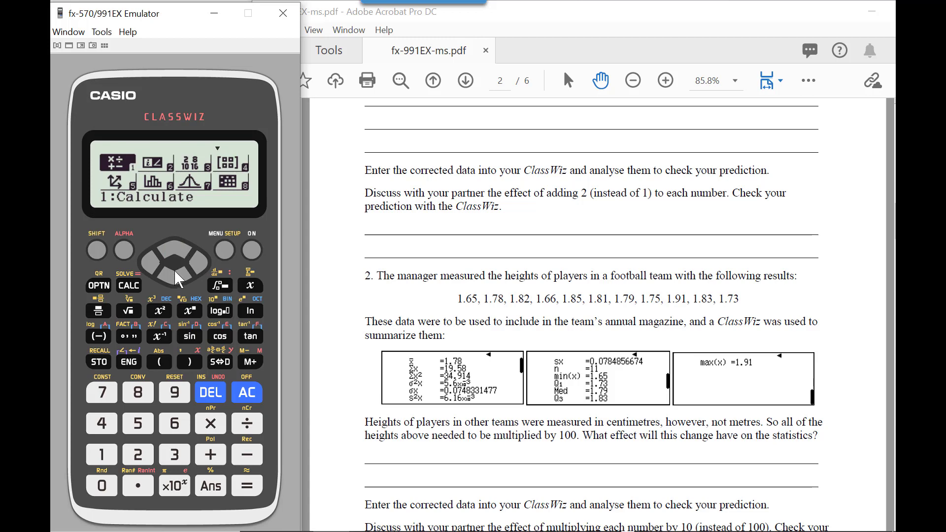
left_click(174, 272)
left_click(174, 247)
left_click(197, 263)
left_click(197, 263)
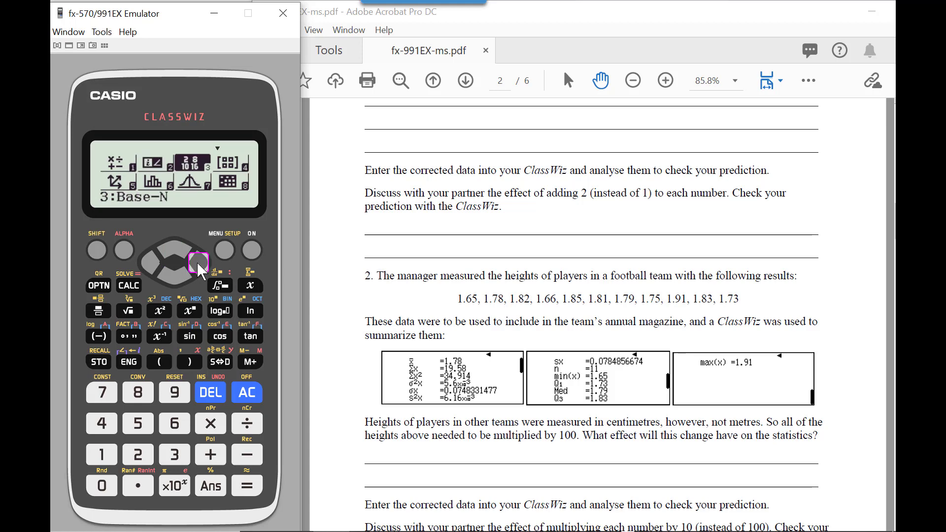
left_click(197, 262)
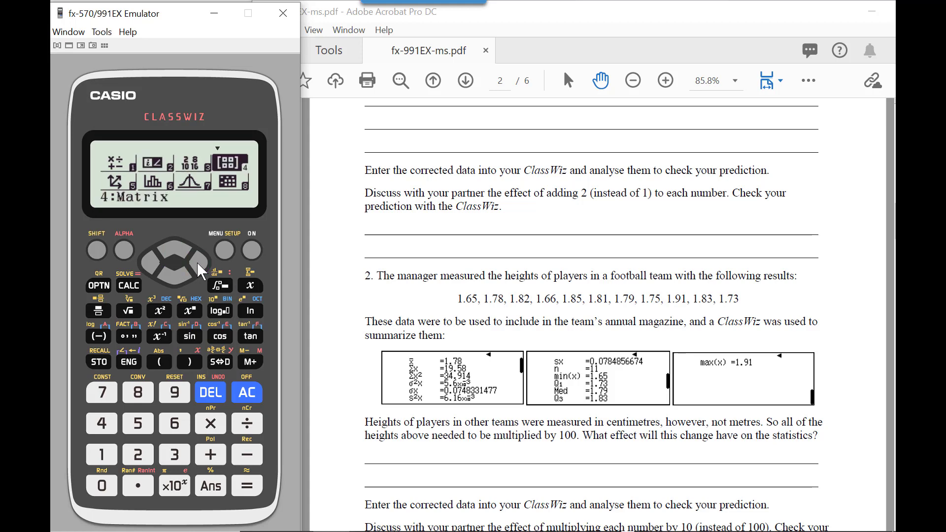
left_click(197, 262)
left_click(197, 263)
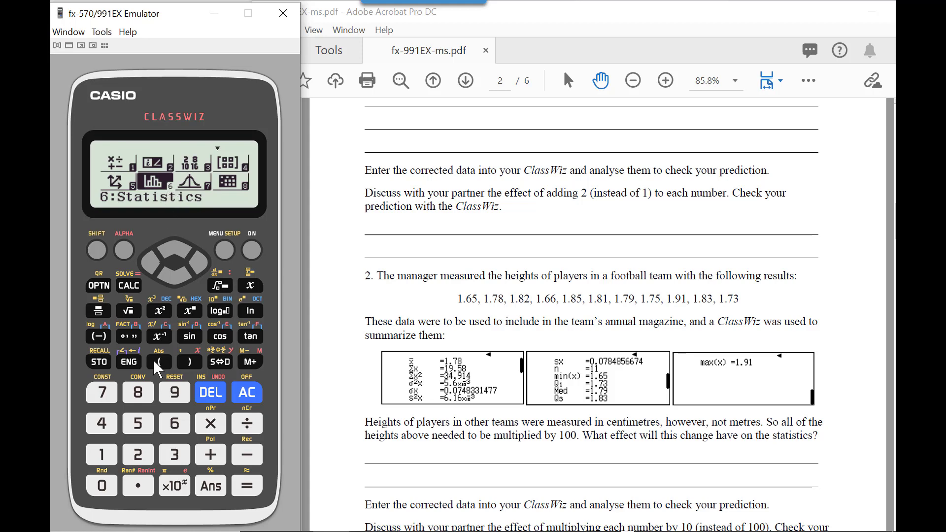
left_click(248, 487)
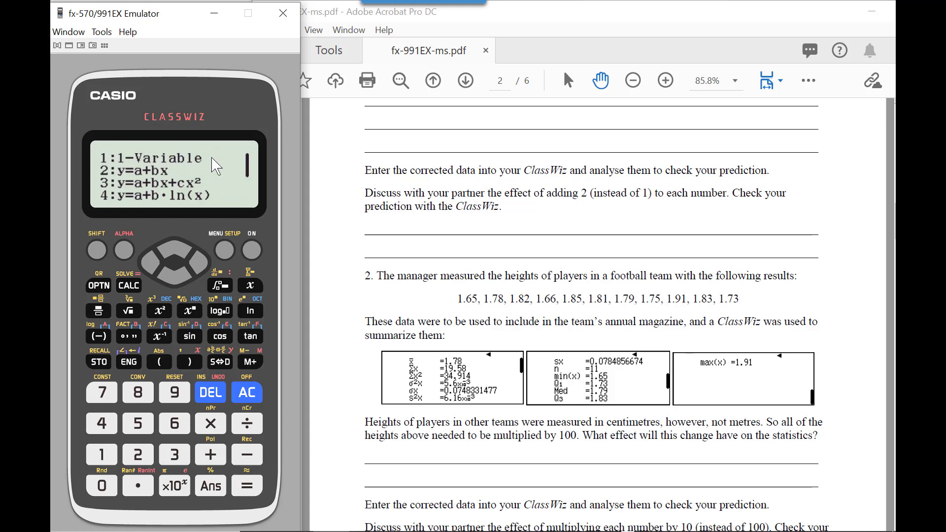
left_click(102, 454)
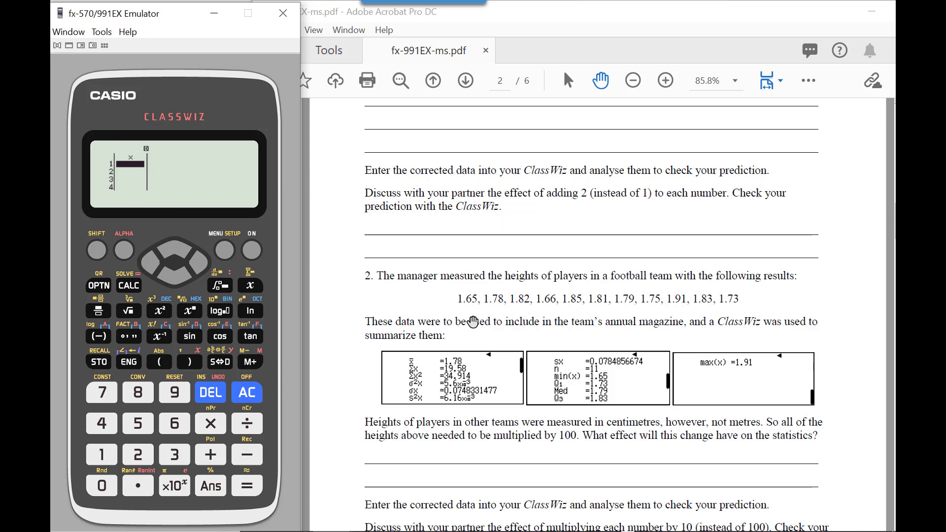
Enter the first four heights: 1.65, 1.78, 1.82 and 1.66.
left_click(102, 454)
left_click(138, 486)
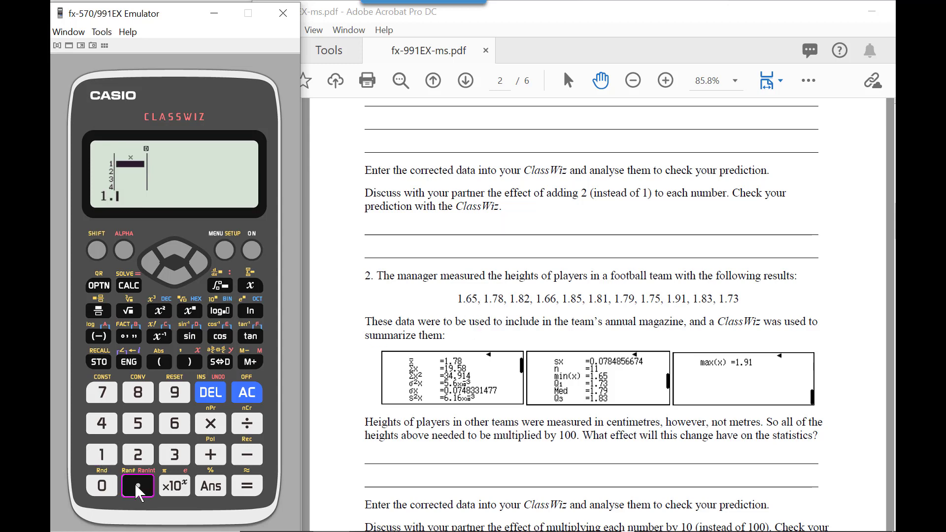
left_click(174, 424)
left_click(138, 424)
left_click(256, 486)
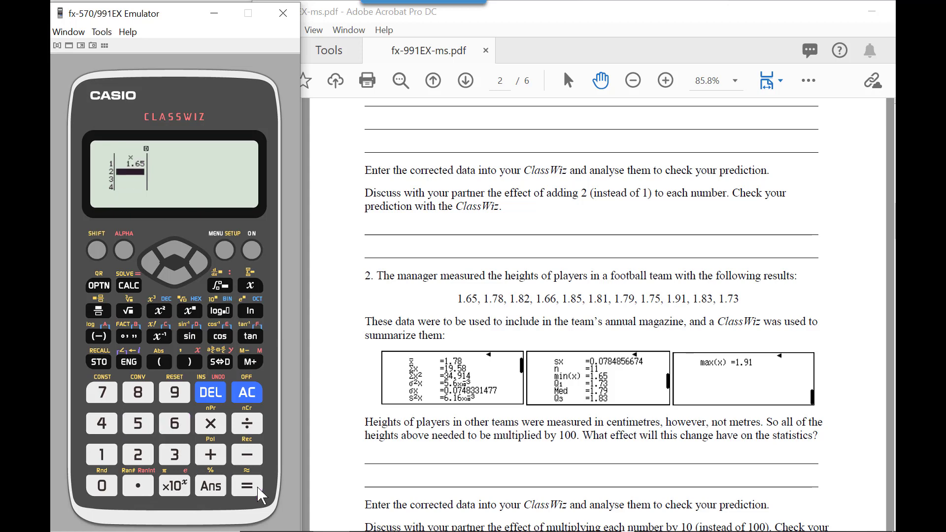
left_click(104, 455)
left_click(102, 392)
left_click(138, 392)
left_click(248, 488)
left_click(103, 454)
left_click(138, 486)
left_click(138, 393)
left_click(138, 454)
left_click(249, 487)
left_click(104, 454)
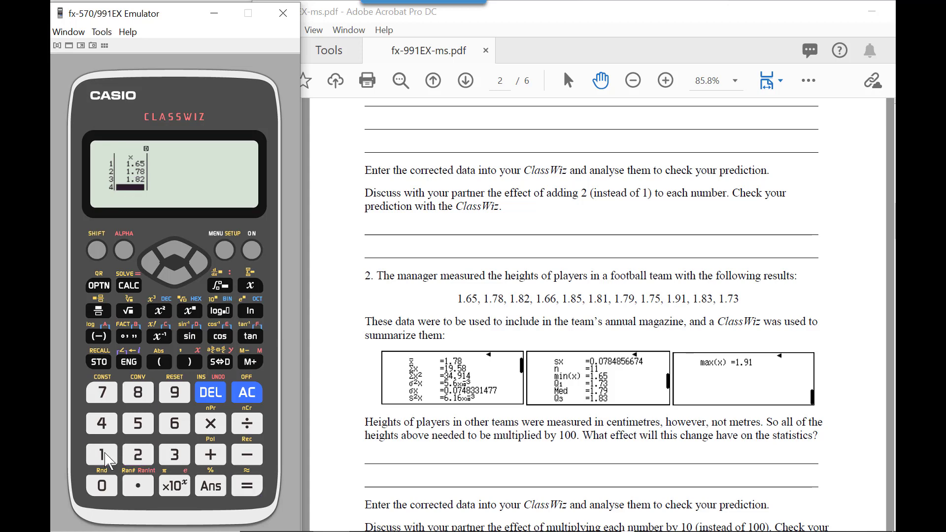
left_click(137, 485)
left_click(174, 423)
left_click(175, 423)
left_click(249, 487)
Enter heights five to eight: 1.85, 1.81, 1.79 and 1.75.
left_click(104, 454)
left_click(138, 486)
left_click(137, 393)
left_click(138, 423)
left_click(252, 490)
left_click(104, 455)
left_click(138, 486)
left_click(137, 393)
left_click(104, 455)
left_click(248, 487)
left_click(102, 456)
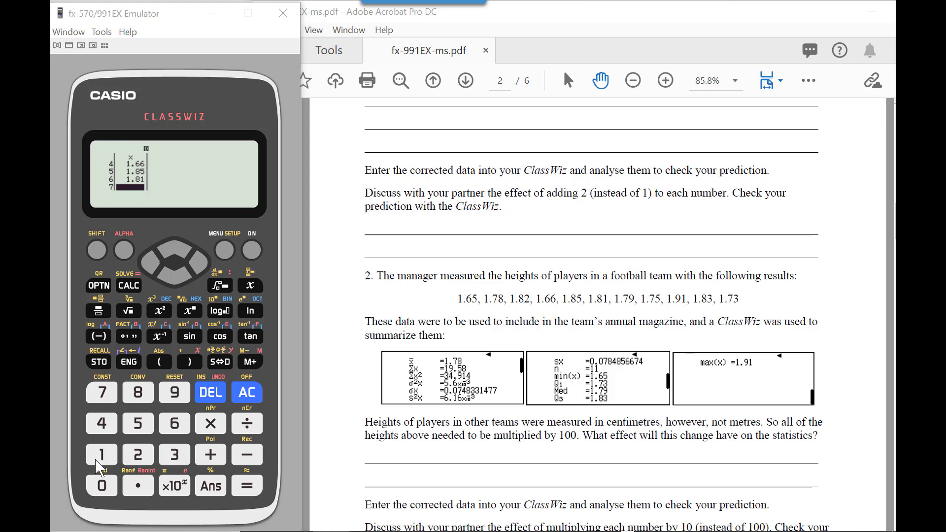
left_click(138, 485)
left_click(102, 392)
left_click(175, 393)
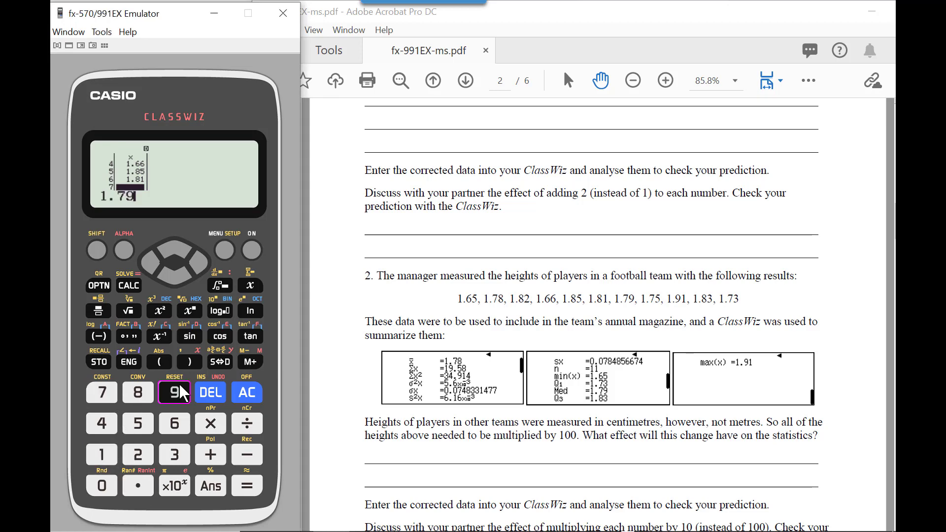
left_click(247, 486)
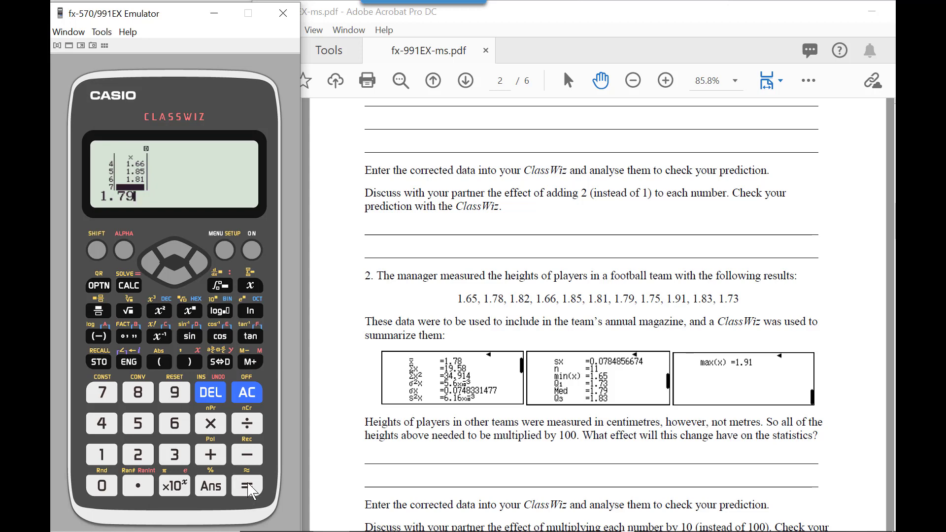
left_click(102, 455)
left_click(104, 394)
left_click(139, 425)
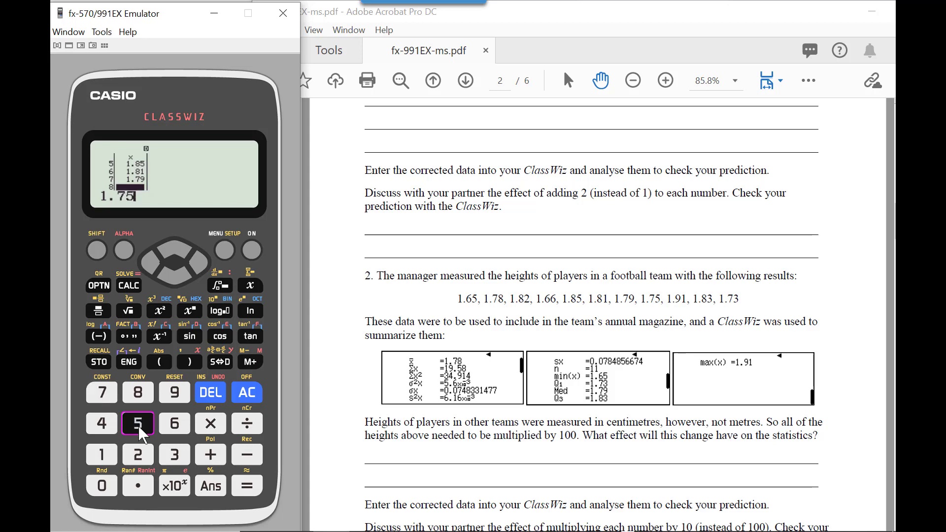
left_click(251, 491)
Enter the last three heights: 1.91, 1.83 and 1.73.
left_click(103, 455)
left_click(140, 487)
left_click(175, 394)
left_click(102, 455)
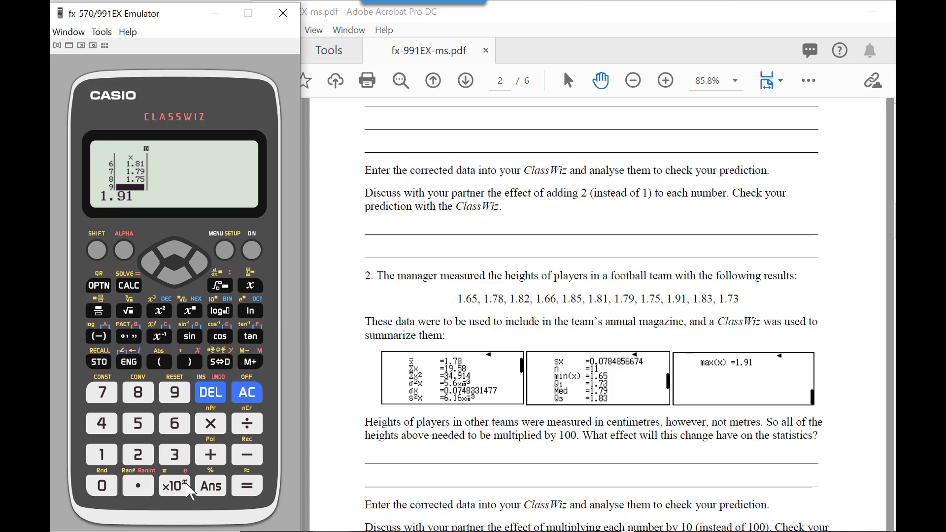
left_click(246, 487)
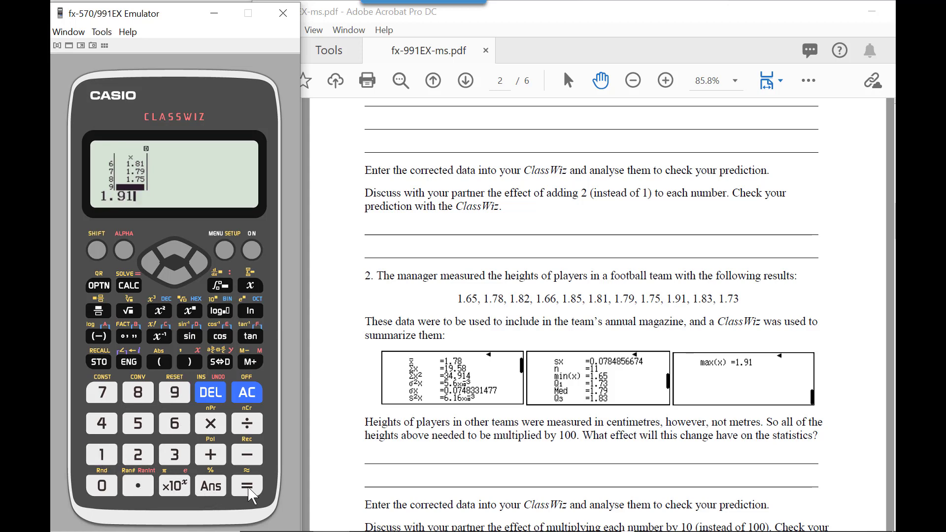
left_click(108, 457)
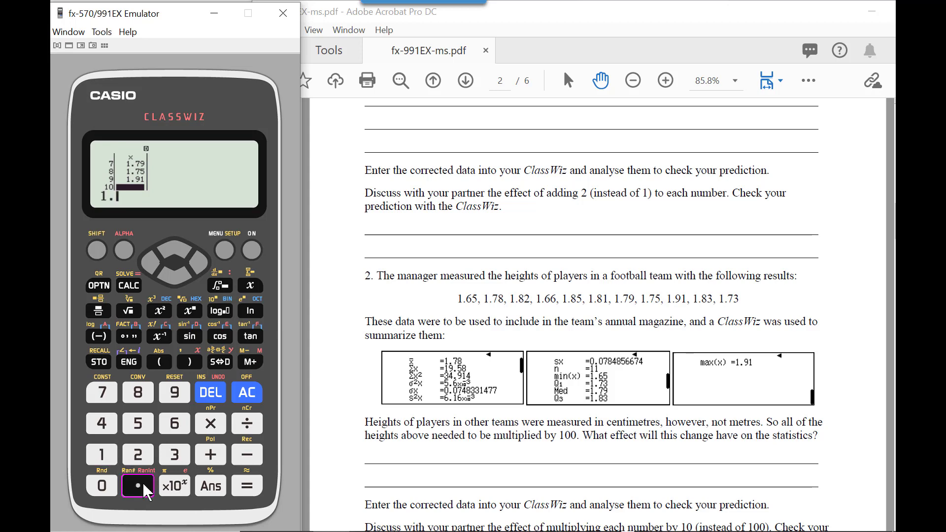
left_click(138, 392)
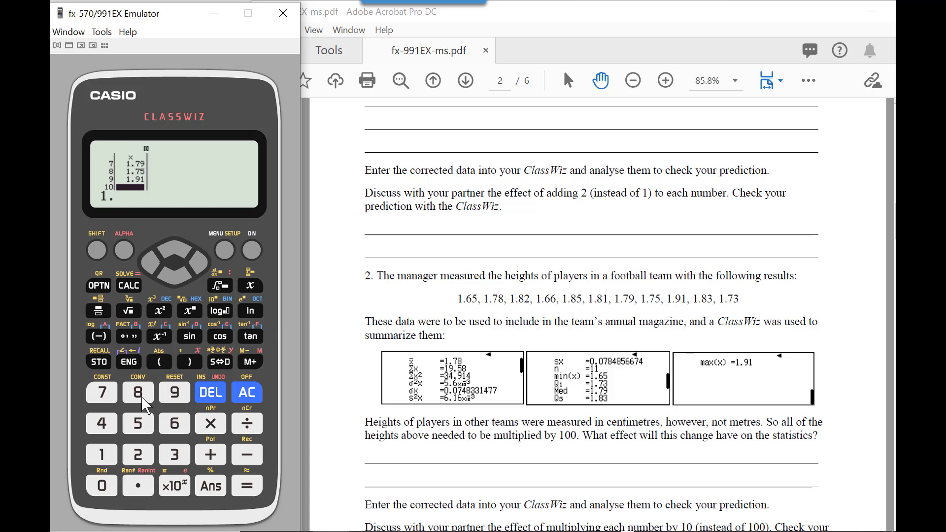
left_click(175, 455)
left_click(246, 487)
left_click(103, 454)
left_click(102, 392)
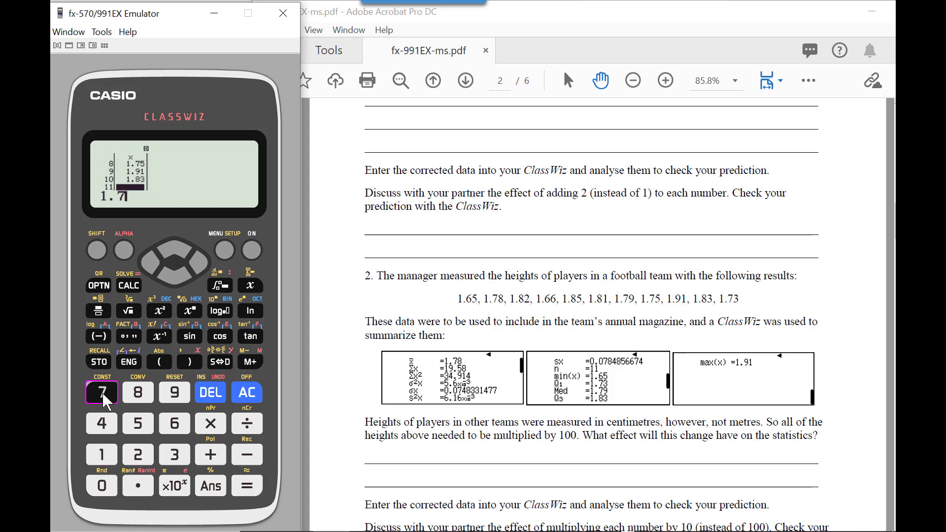
left_click(175, 455)
left_click(247, 487)
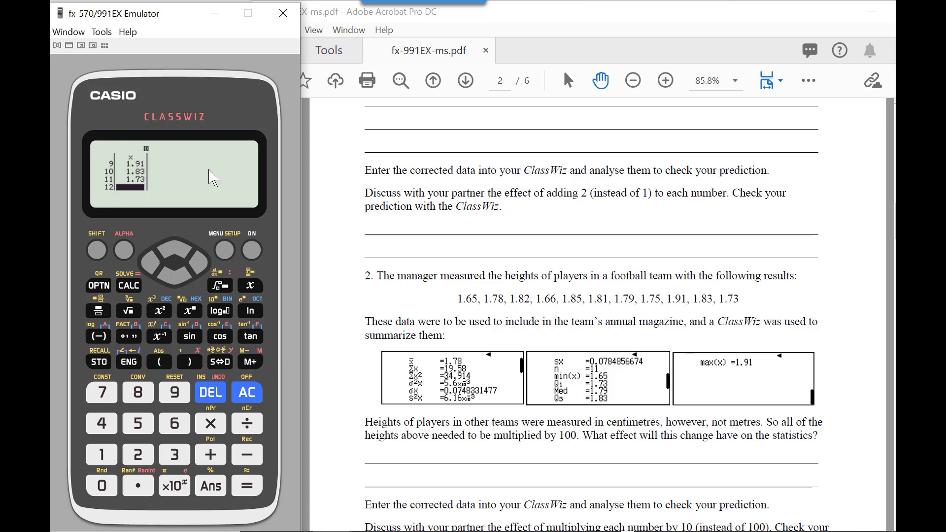
Open the statistics options list, page down, then return to its first page.
left_click(101, 284)
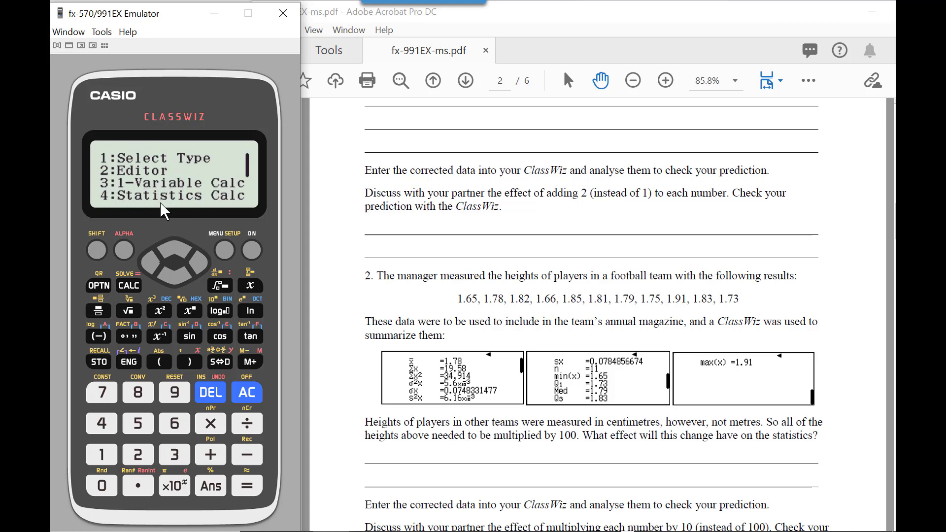
left_click(174, 276)
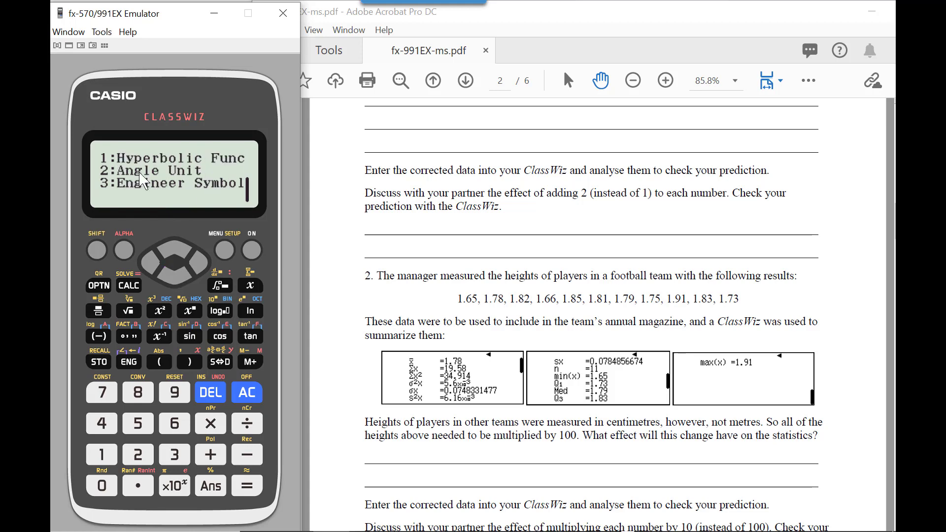
left_click(176, 247)
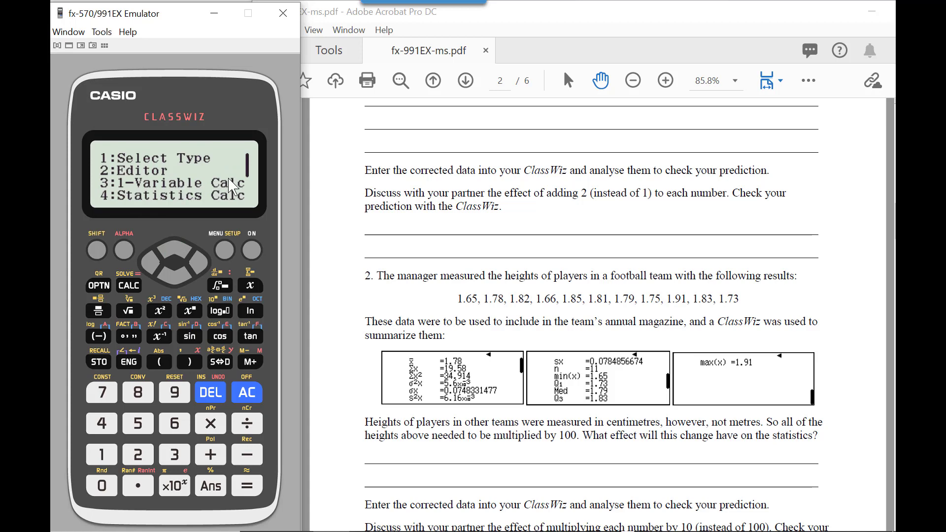
left_click(175, 454)
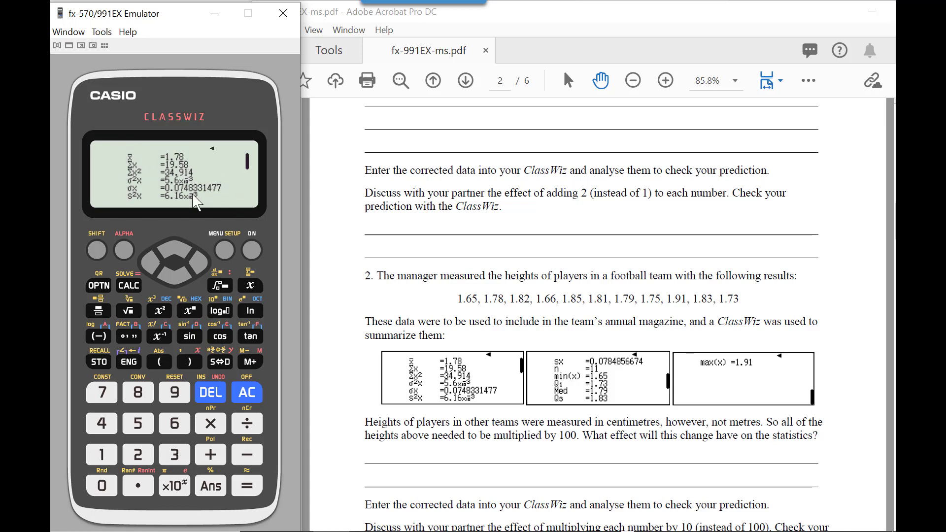
left_click(175, 277)
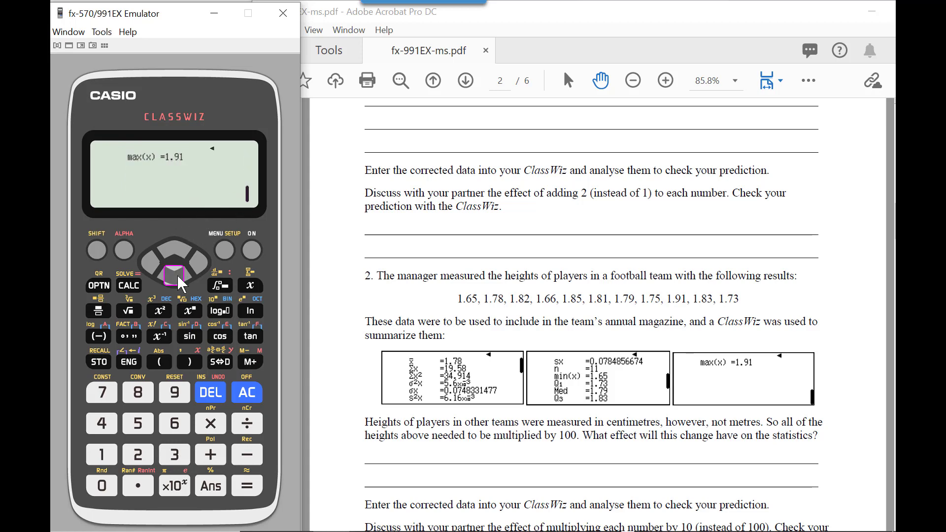
left_click(175, 251)
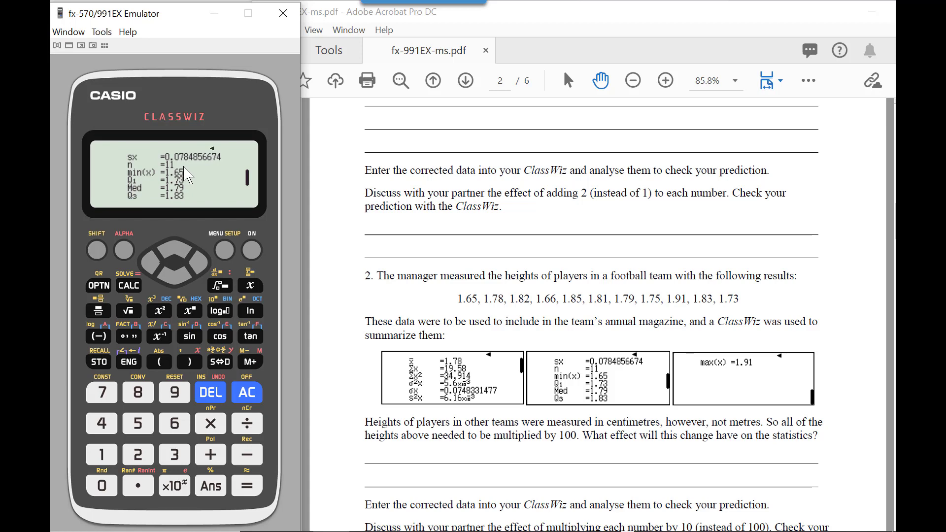
left_click(172, 252)
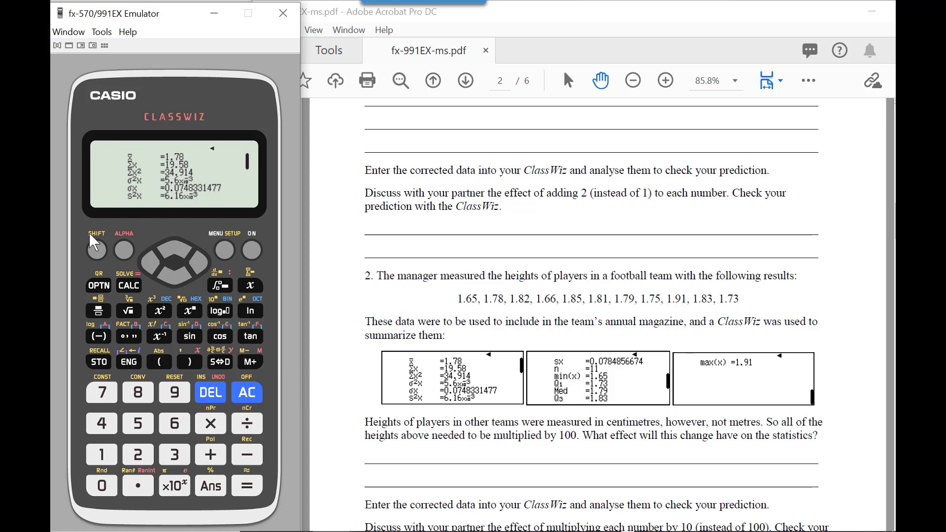
Generate a QR code of the height statistics with SHIFT+OPTN.
left_click(96, 251)
left_click(98, 286)
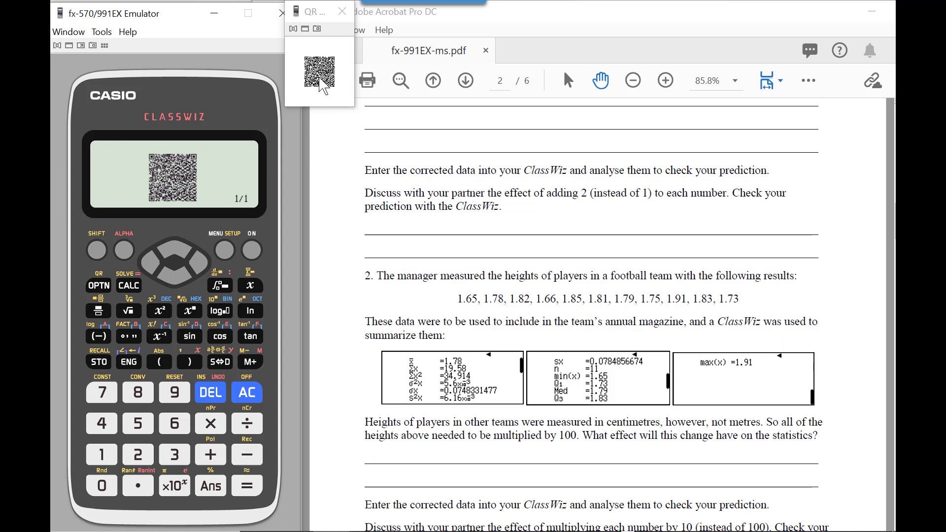
Open the QR link to view the height statistics and box plot online.
left_click(320, 72)
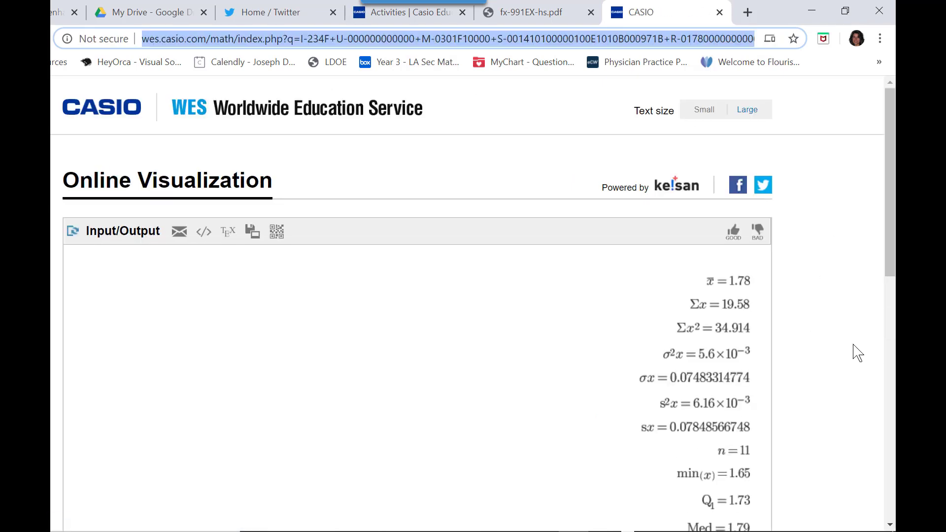
scroll(858, 353, "down", 2)
scroll(858, 352, "down", 2)
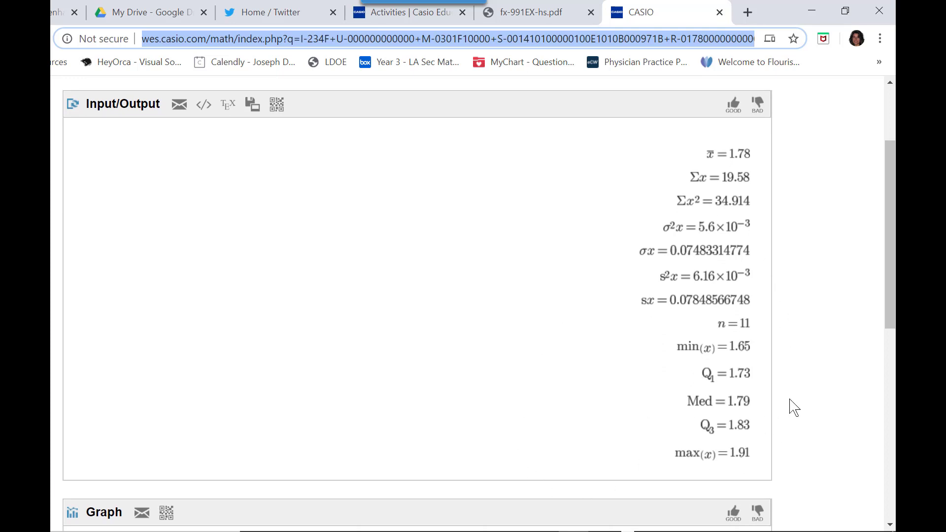
scroll(828, 425, "down", 2)
scroll(828, 426, "down", 2)
scroll(828, 425, "down", 1)
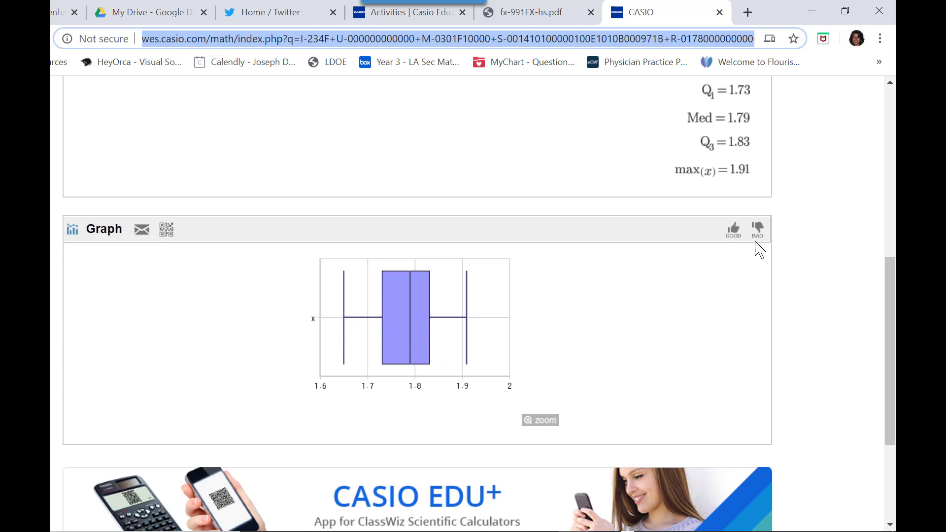
scroll(760, 252, "up", 2)
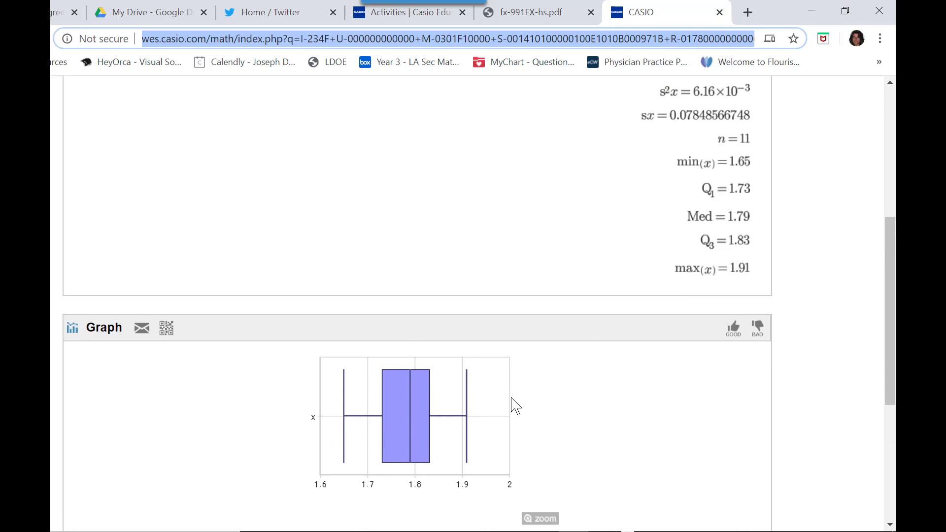
scroll(606, 256, "up", 5)
scroll(607, 255, "up", 2)
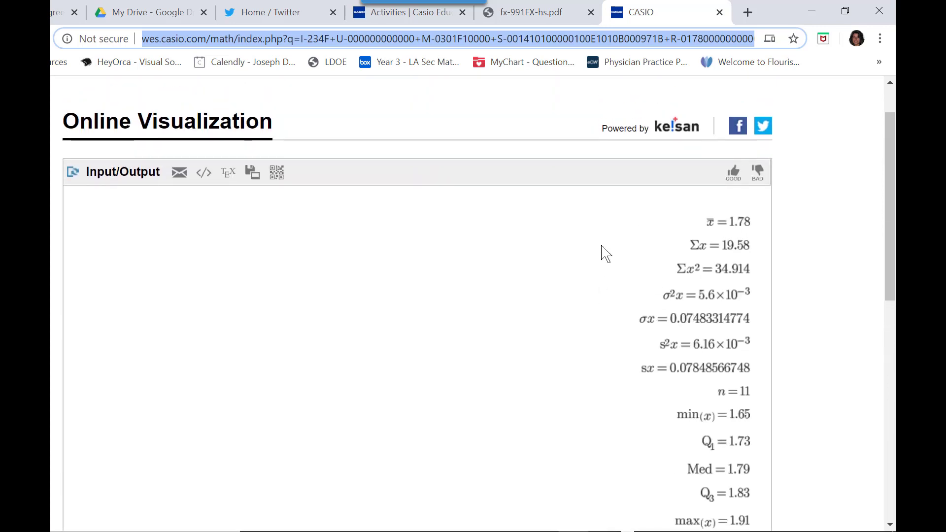
scroll(606, 255, "down", 1)
scroll(607, 255, "down", 1)
scroll(607, 255, "up", 2)
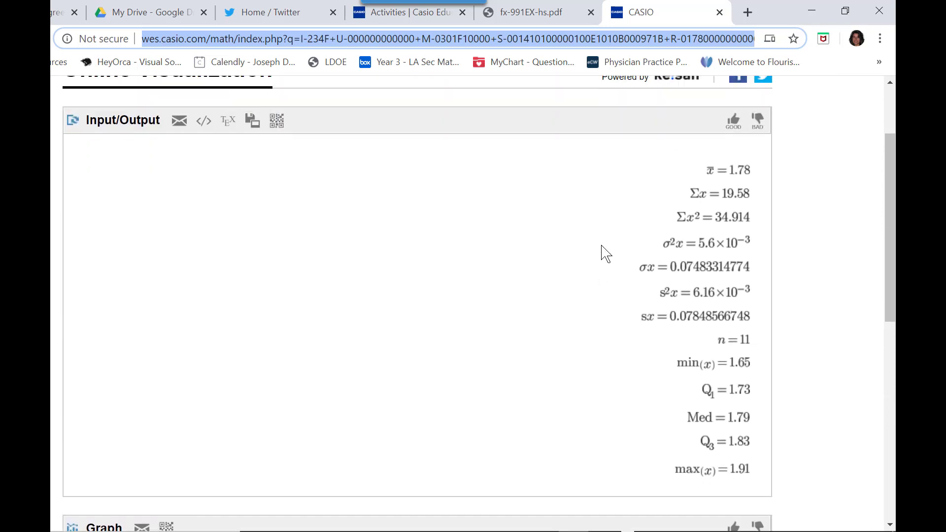
scroll(607, 255, "up", 1)
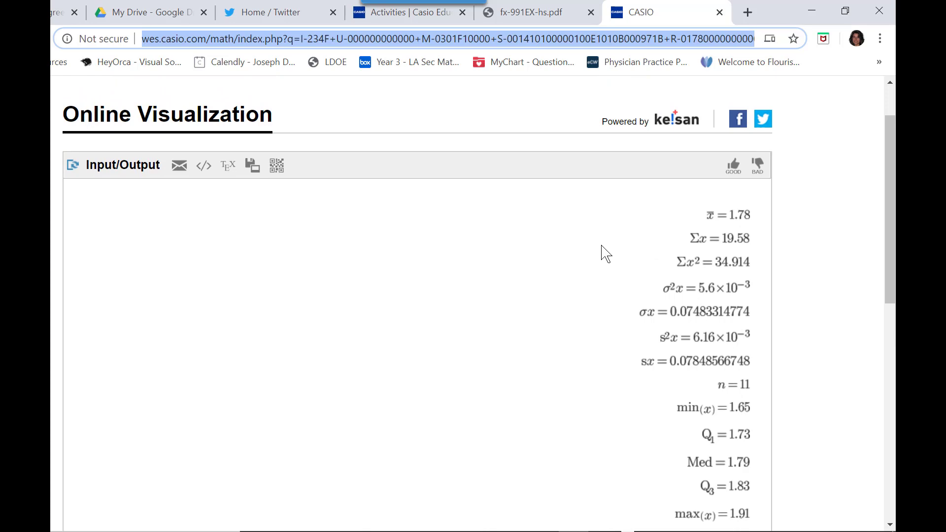
scroll(607, 255, "down", 1)
scroll(606, 255, "down", 1)
scroll(607, 255, "up", 2)
scroll(606, 255, "up", 1)
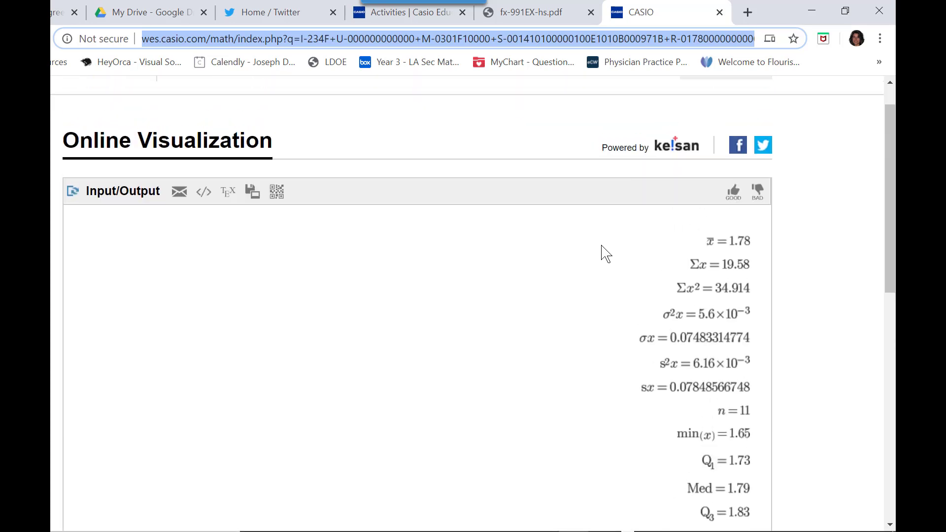
scroll(606, 256, "down", 1)
scroll(606, 255, "down", 1)
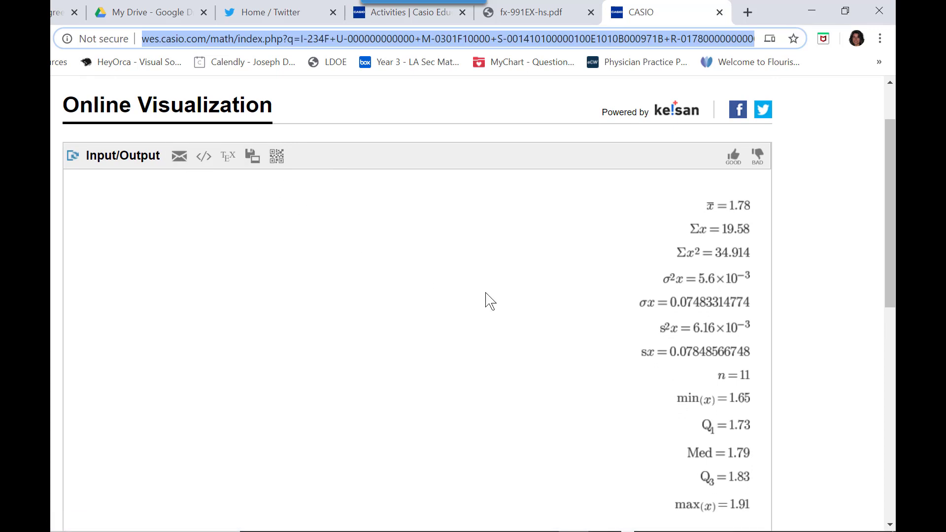
scroll(486, 300, "down", 2)
scroll(486, 300, "down", 1)
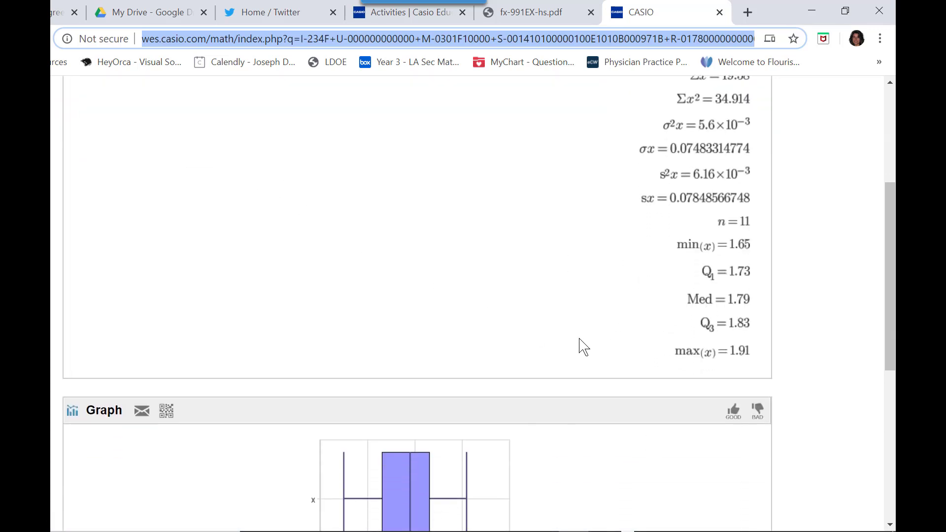
scroll(562, 275, "up", 2)
scroll(562, 275, "down", 2)
scroll(562, 275, "down", 2)
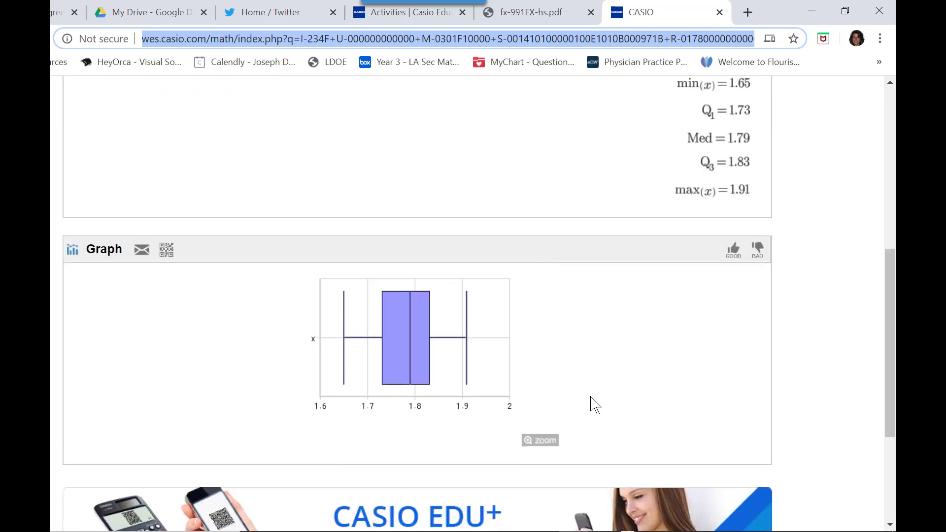
scroll(609, 341, "up", 3)
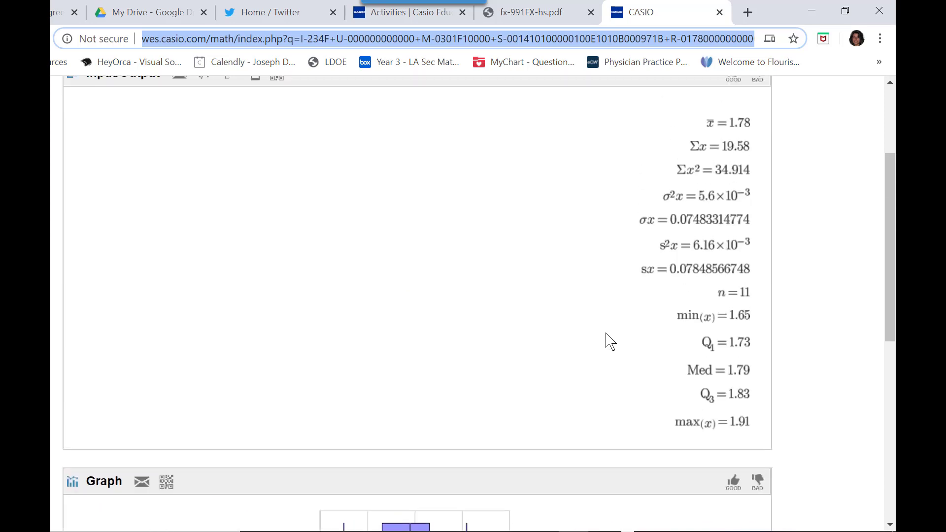
scroll(610, 341, "up", 3)
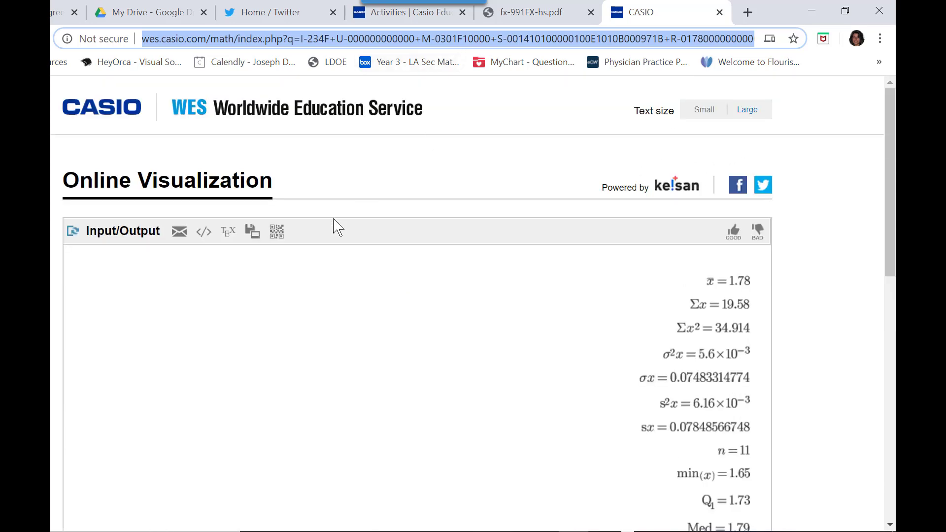
mouse_move(576, 525)
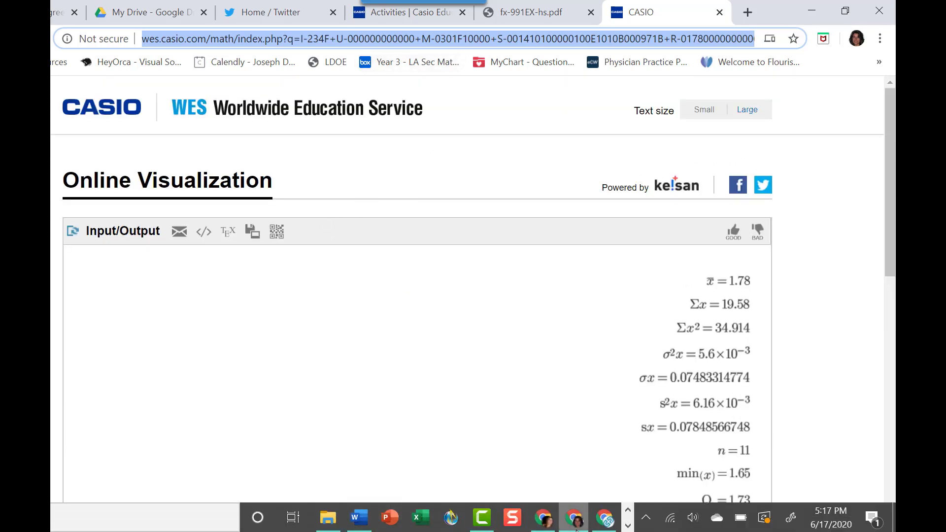
Bring the emulator back to the front and exit the QR code screen.
left_click(629, 524)
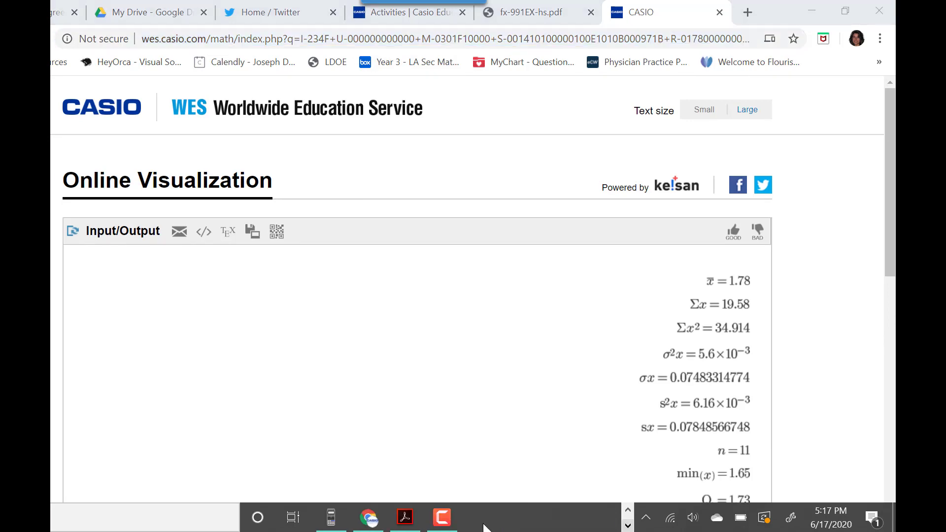
left_click(330, 518)
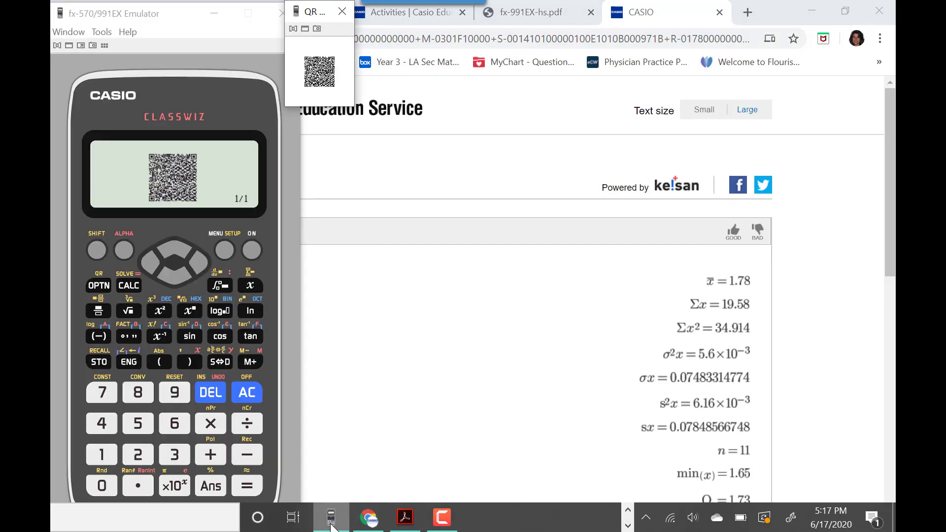
left_click(406, 518)
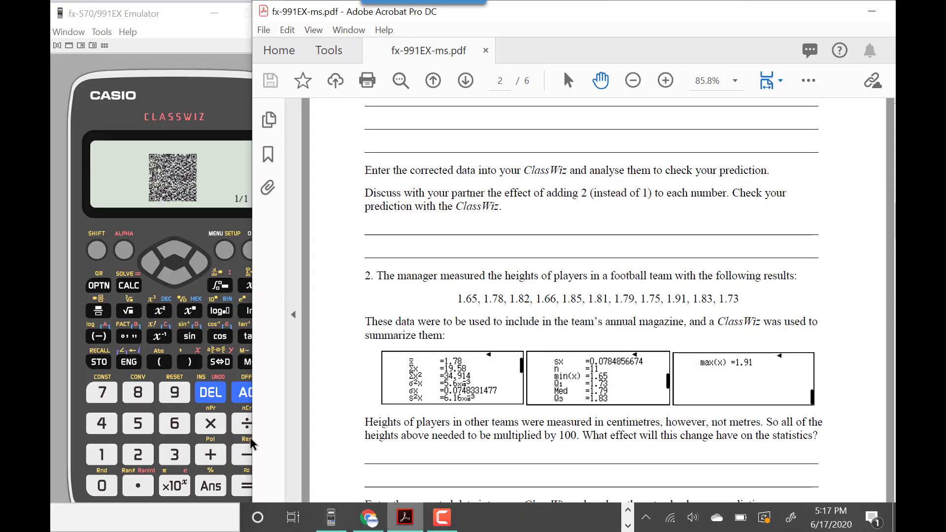
left_click(59, 442)
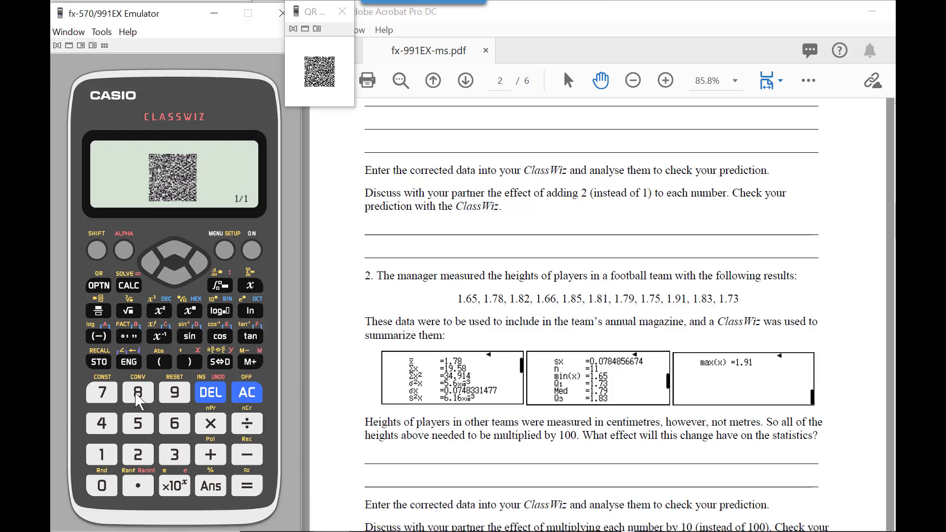
left_click(248, 397)
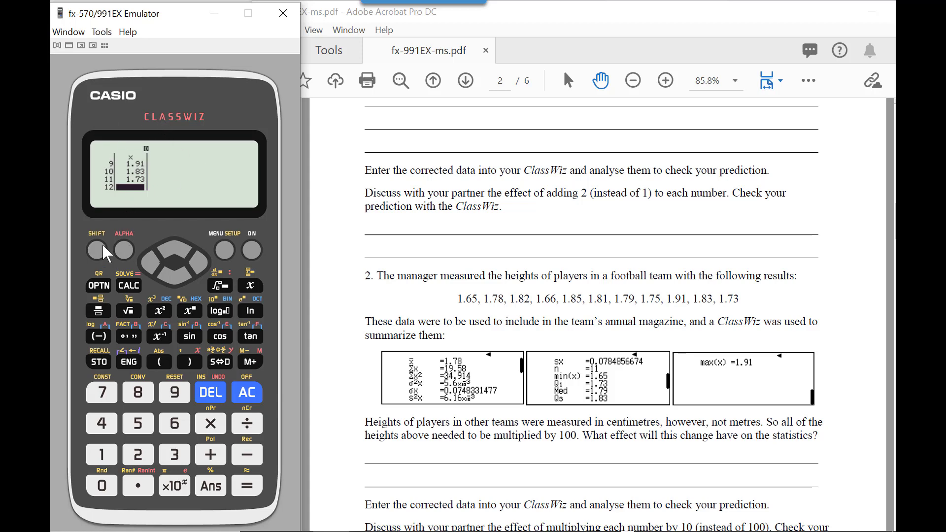
Scroll up through the entered heights and generate a QR code of the data list.
left_click(174, 248)
left_click(173, 247)
left_click(174, 248)
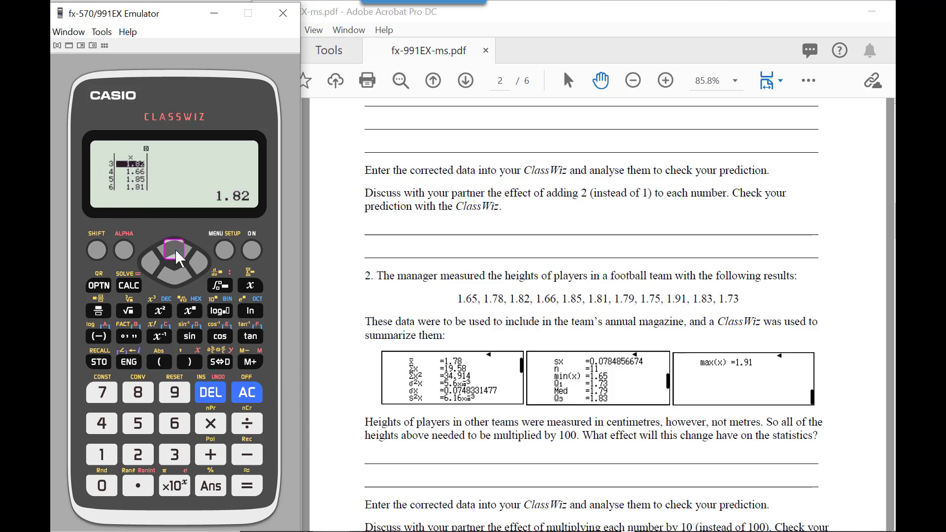
left_click(174, 248)
left_click(174, 248)
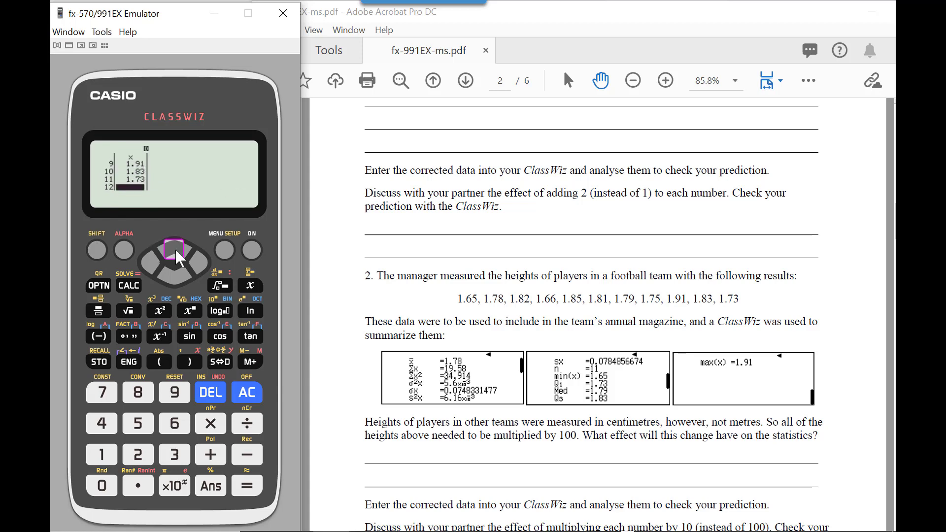
left_click(97, 250)
left_click(99, 285)
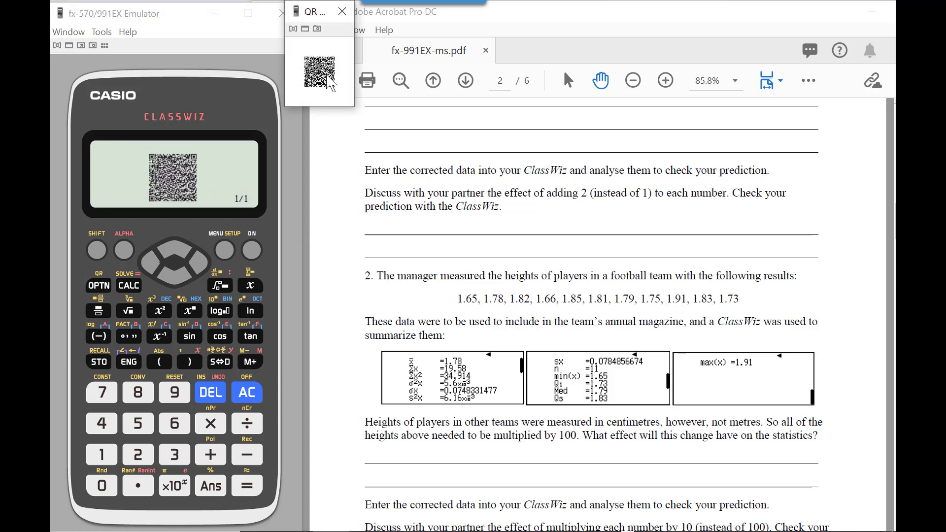
Open the data link, show the heights as a pie chart, then a bar graph, and compare tabs.
left_click(320, 72)
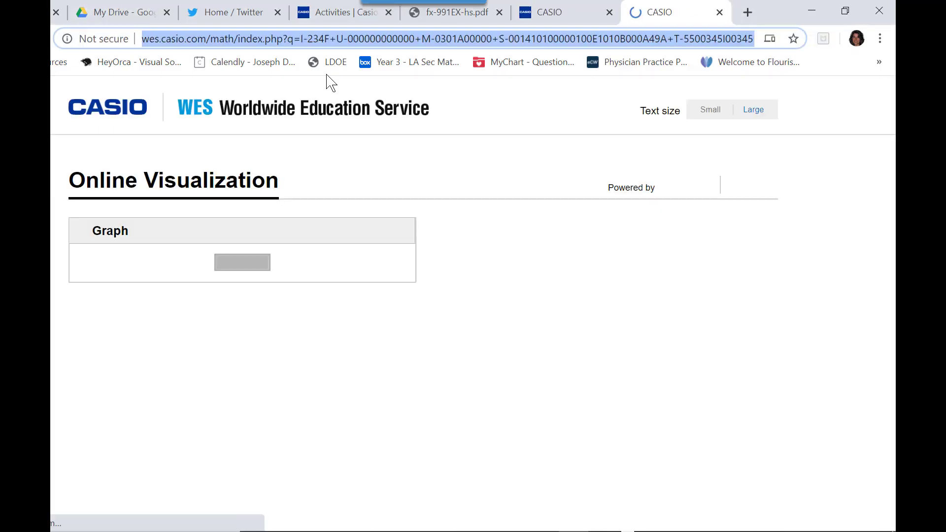
scroll(790, 344, "down", 2)
scroll(790, 344, "down", 2)
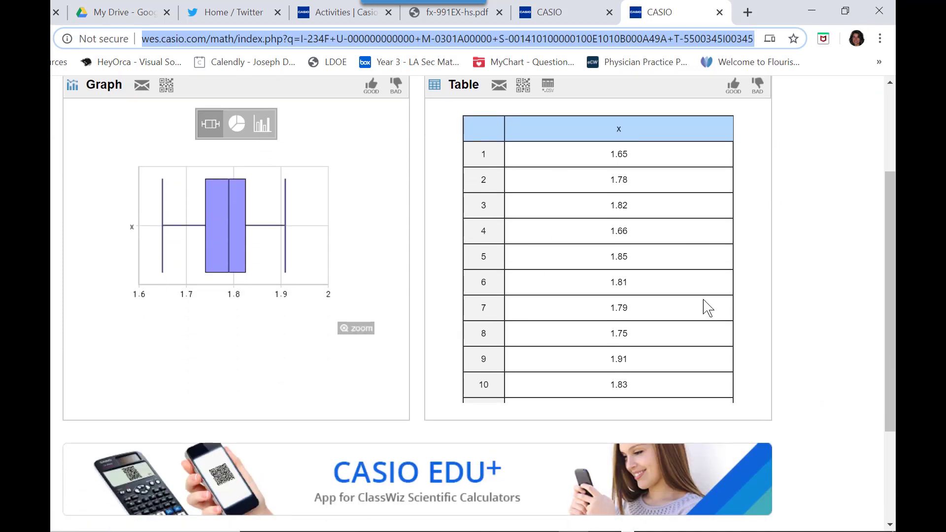
scroll(796, 300, "up", 1)
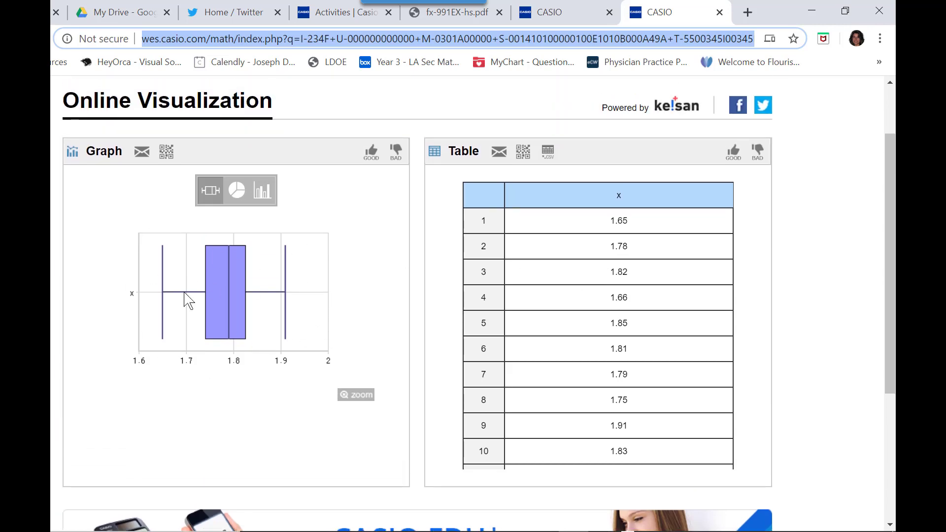
left_click(239, 194)
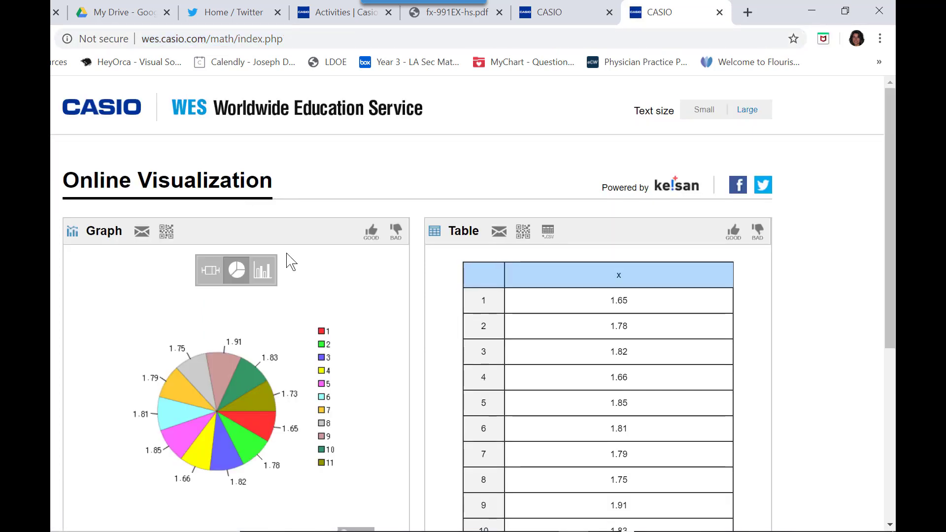
left_click(261, 275)
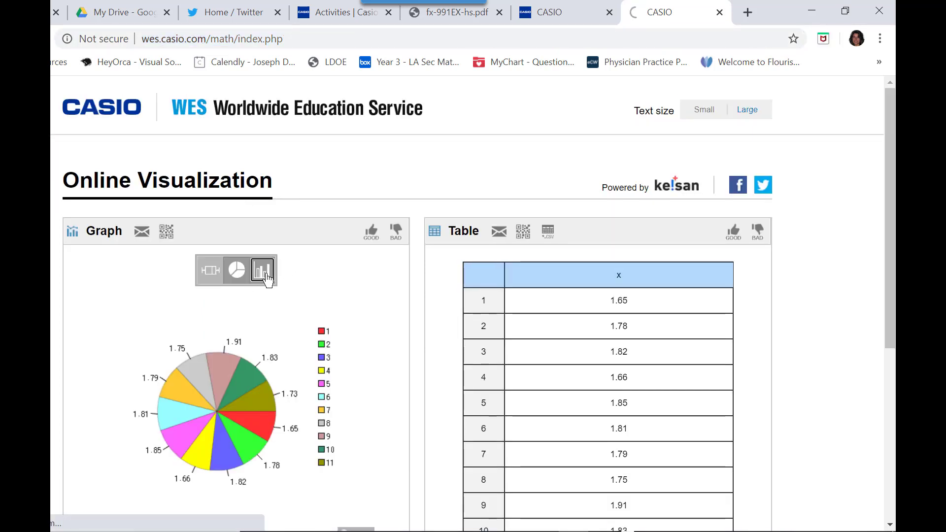
scroll(381, 333, "down", 1)
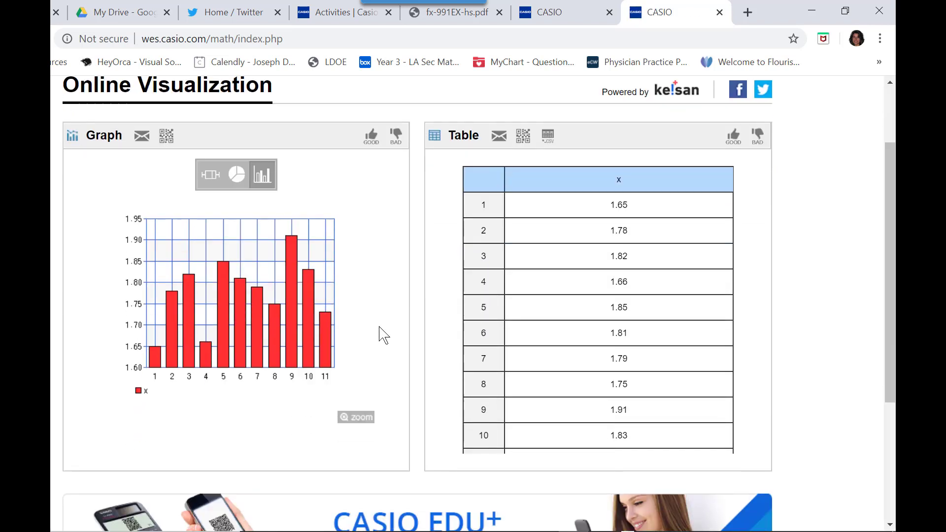
scroll(384, 334, "up", 1)
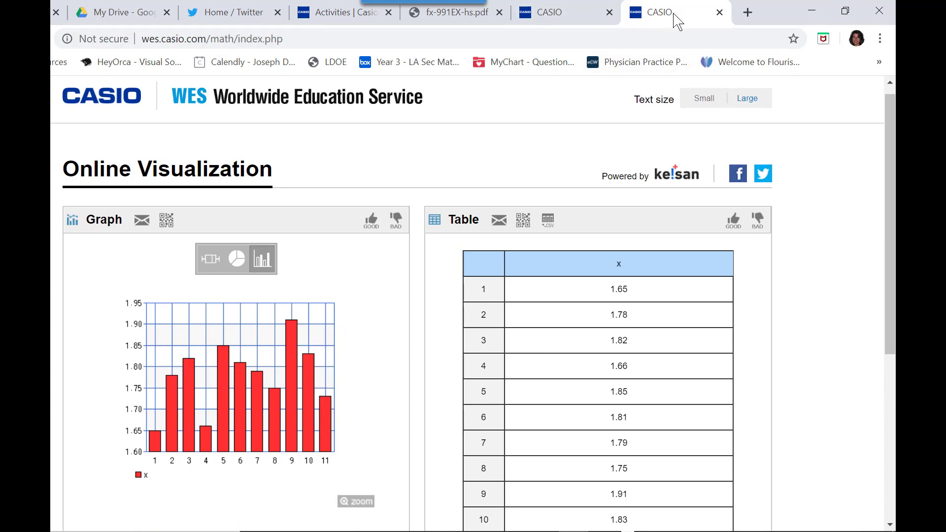
left_click(574, 23)
scroll(523, 425, "down", 8)
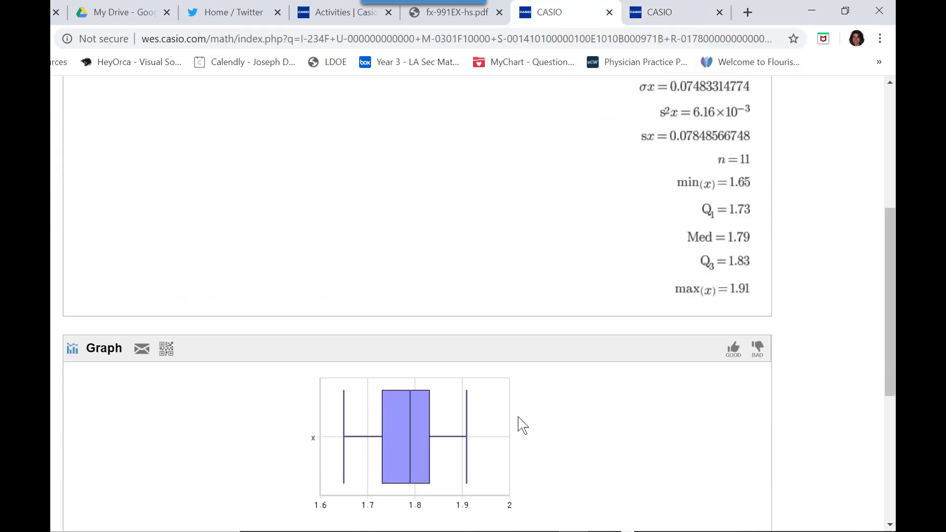
scroll(522, 425, "up", 8)
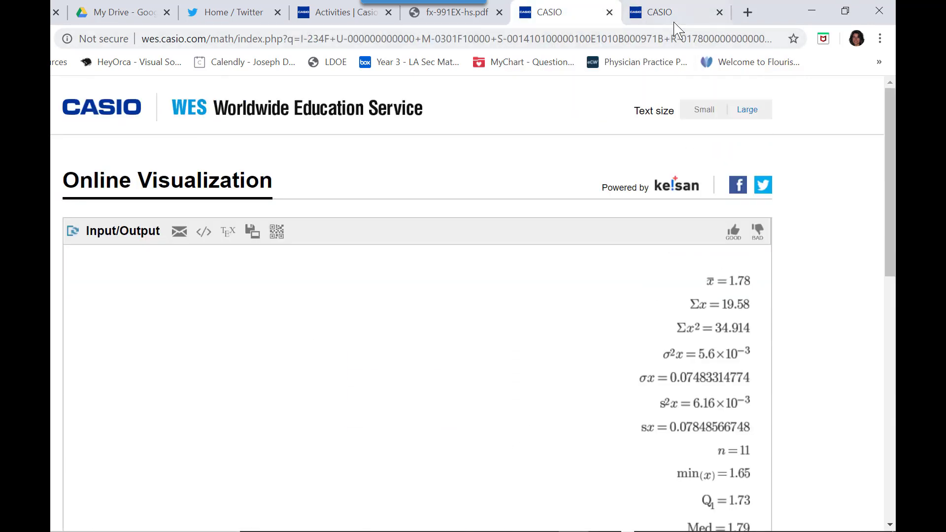
left_click(678, 14)
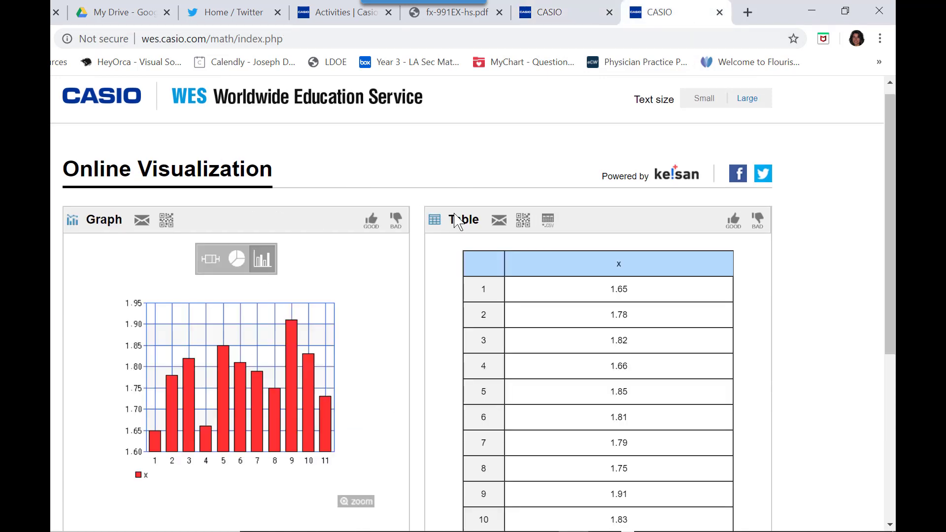